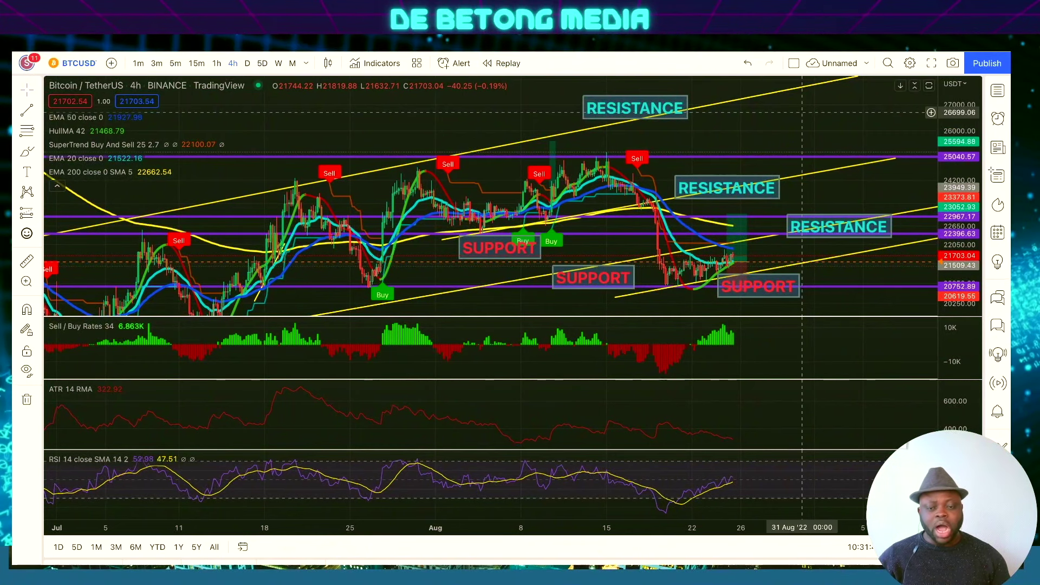
Rescale the 4h chart's price and time view with Alt+R
{"action": "key", "text": "alt+r"}
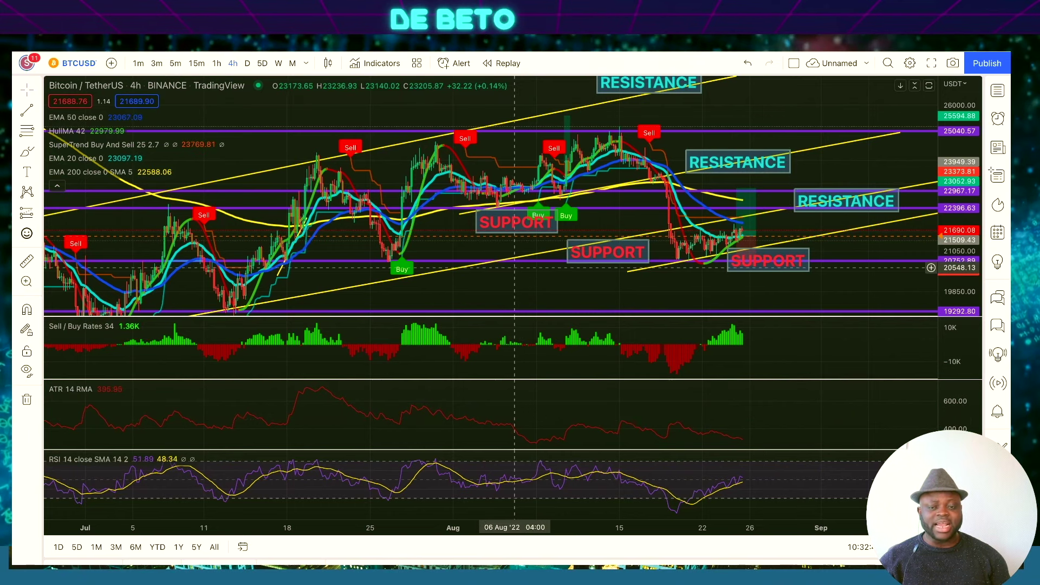
Zoom out and move the middle SUPPORT label down to the late-July low
{"action": "scroll", "coordinate": [516, 267], "scroll_direction": "down", "scroll_amount": 5}
{"action": "scroll", "coordinate": [912, 155], "scroll_direction": "down", "scroll_amount": 1}
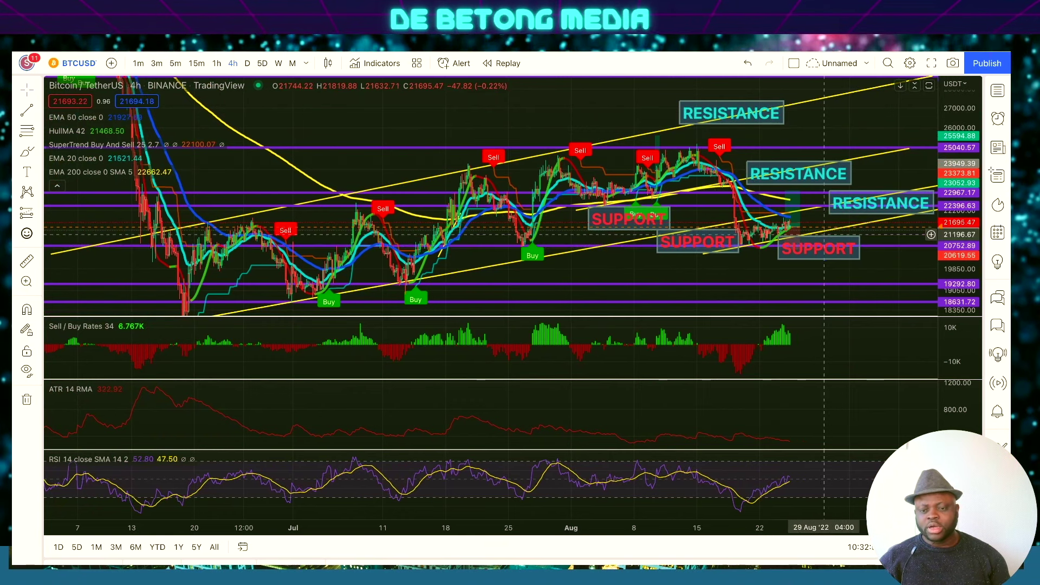
{"action": "left_click_drag", "start_coordinate": [697, 250], "coordinate": [574, 272]}
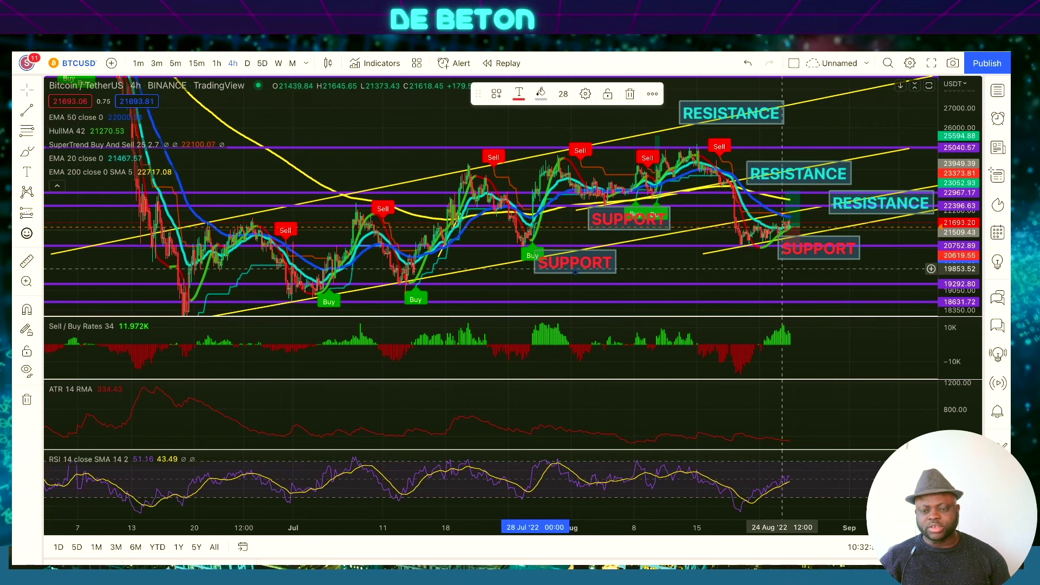
{"action": "left_click", "coordinate": [680, 262]}
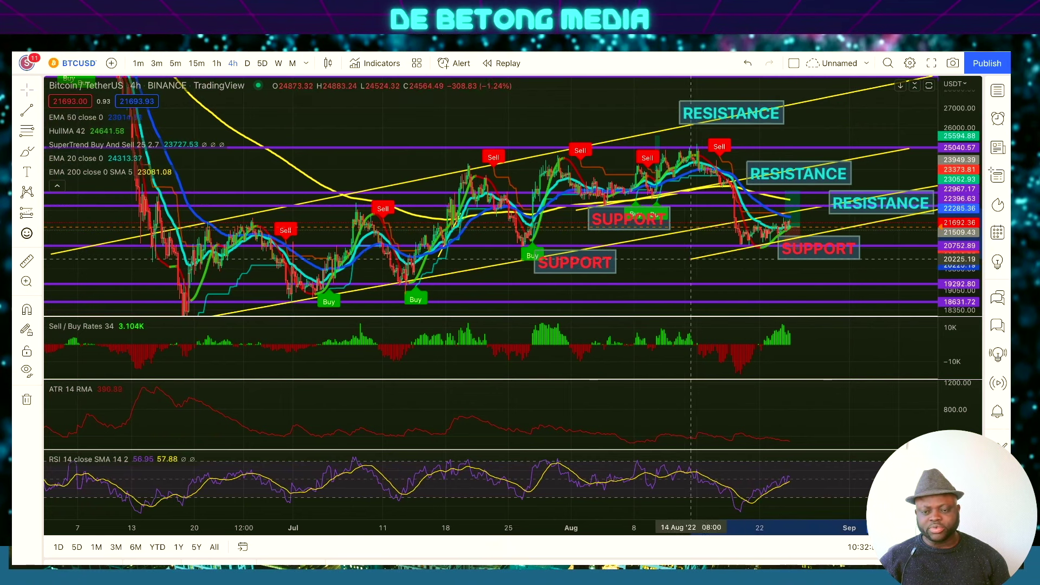
Select the short lower trend line, zoom out and pan toward the latest August bars
{"action": "left_click", "coordinate": [676, 261]}
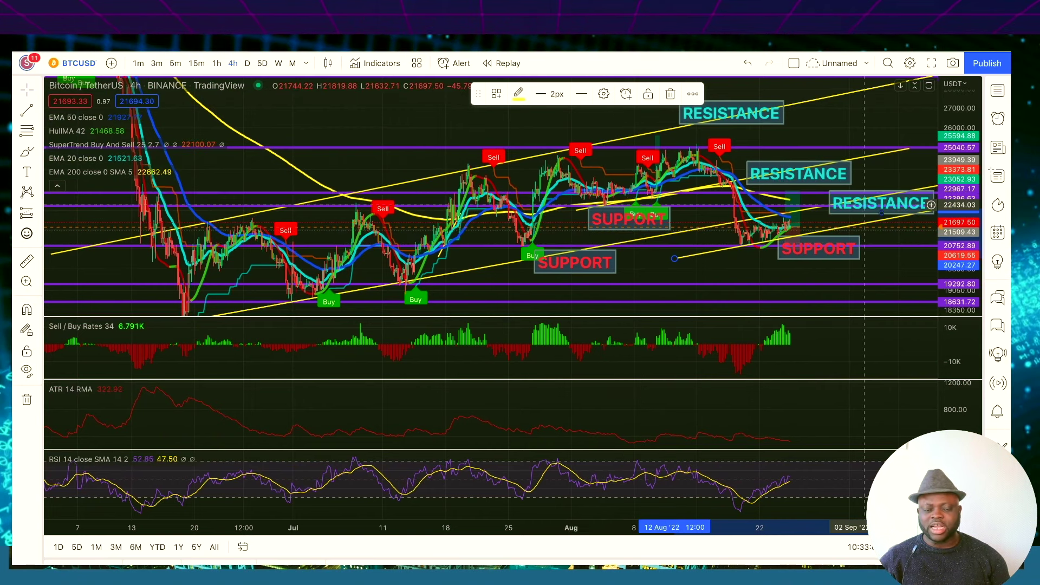
{"action": "scroll", "coordinate": [859, 217], "scroll_direction": "down", "scroll_amount": 3}
{"action": "scroll", "coordinate": [782, 292], "scroll_direction": "down", "scroll_amount": 3}
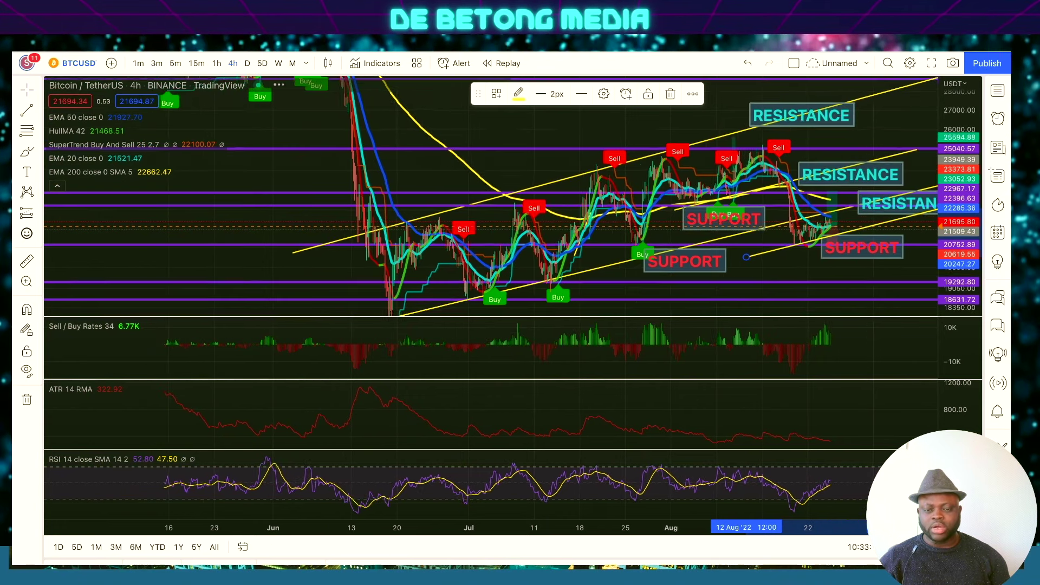
{"action": "left_click_drag", "start_coordinate": [782, 292], "coordinate": [713, 284]}
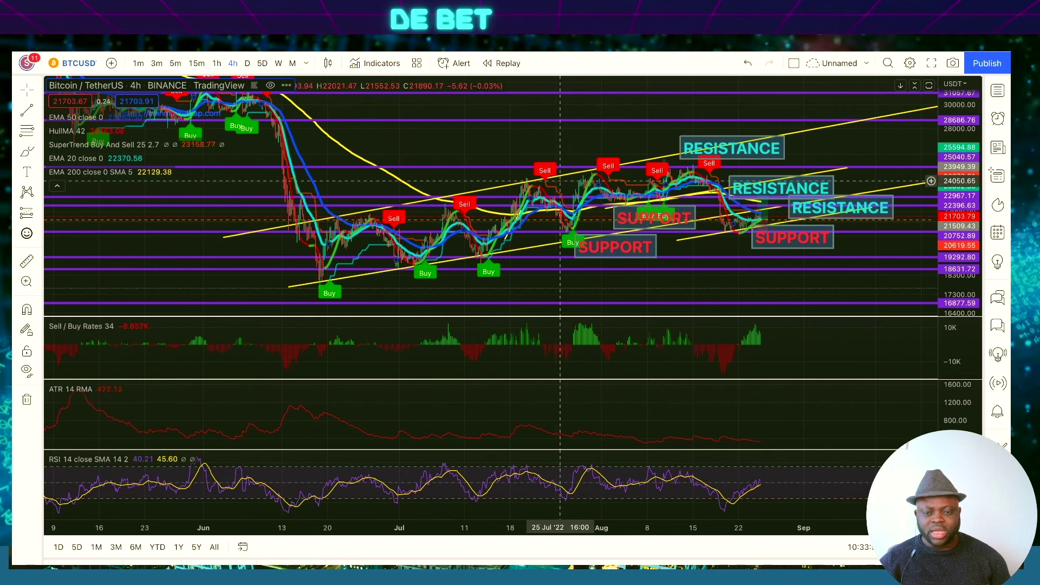
Move a SUPPORT label to the mid-June low and scroll the chart right
{"action": "left_click_drag", "start_coordinate": [610, 254], "coordinate": [299, 287]}
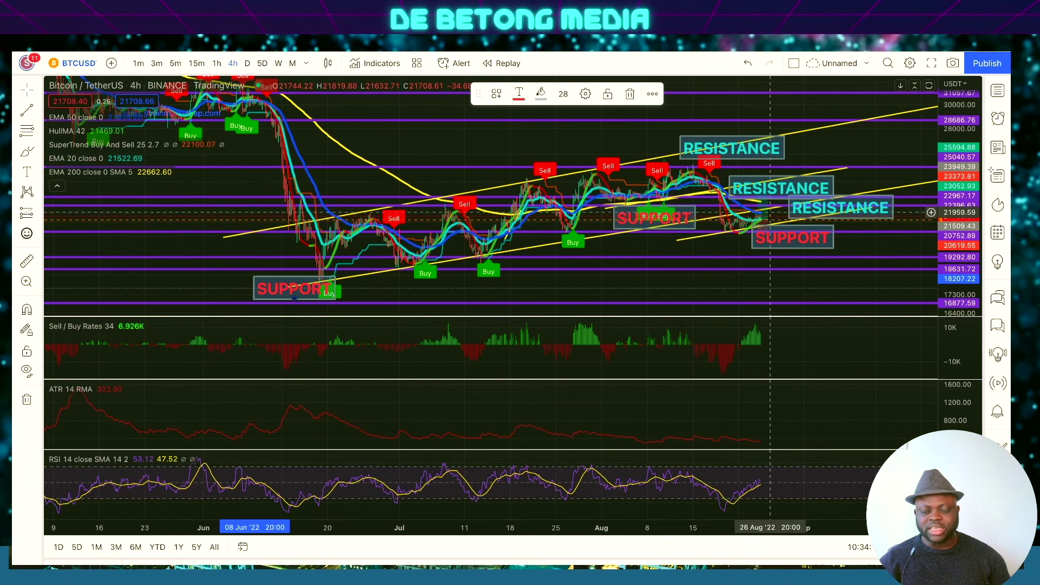
{"action": "scroll", "coordinate": [681, 252], "scroll_direction": "right", "scroll_amount": 3}
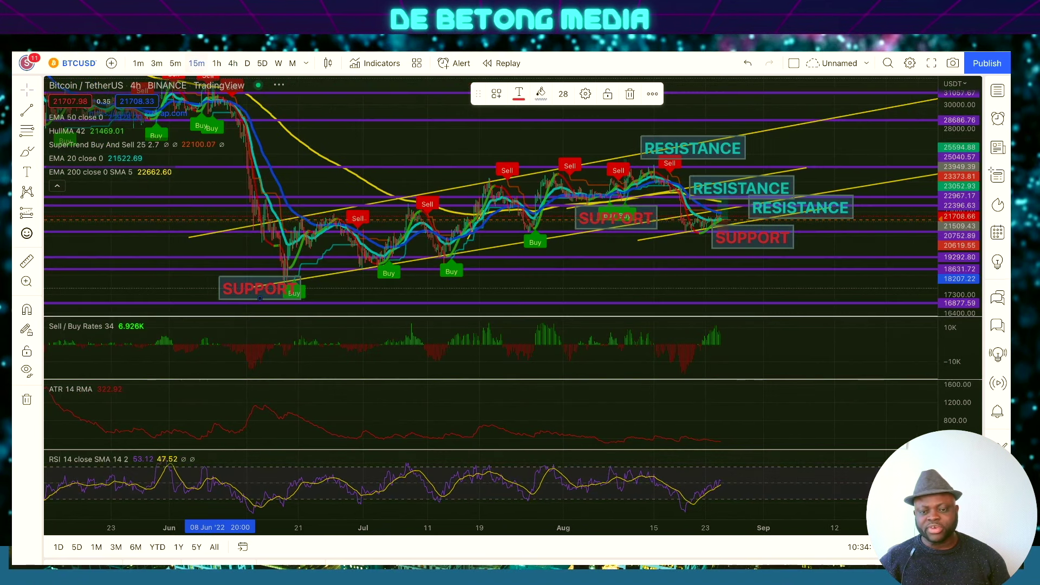
Switch the chart to the 15-minute interval and reset it to the default view
{"action": "key", "text": "1"}
{"action": "key", "text": "5"}
{"action": "key", "text": "Return"}
{"action": "right_click", "coordinate": [561, 184]}
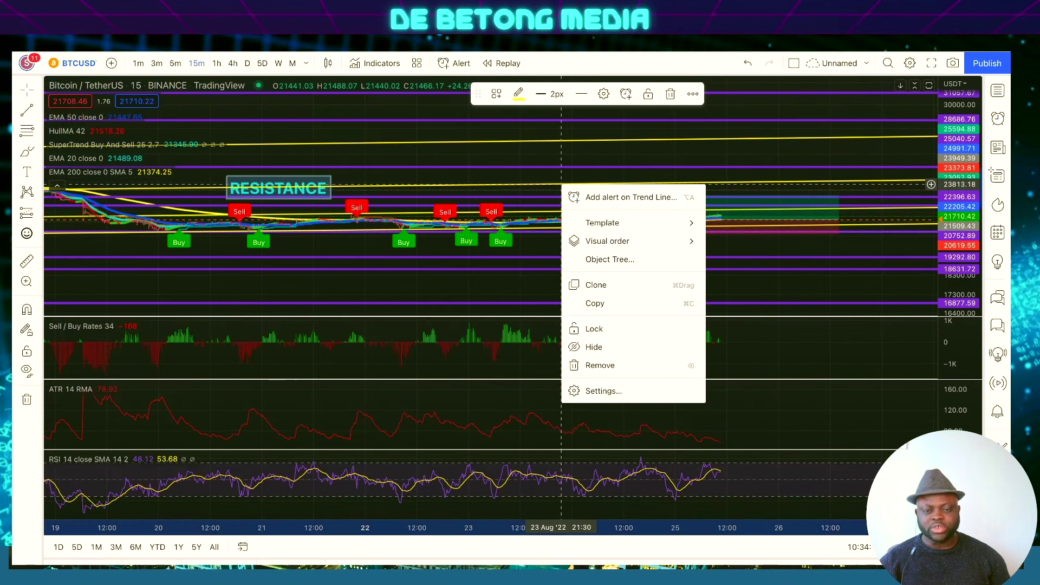
{"action": "right_click", "coordinate": [514, 152]}
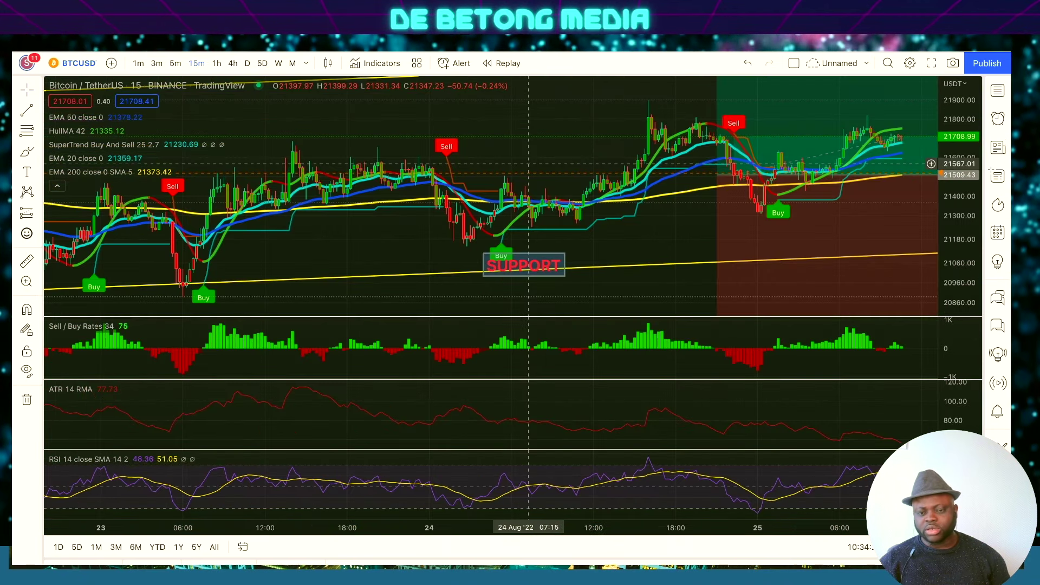
{"action": "left_click", "coordinate": [560, 165]}
Zoom out to frame 16–26 August and hide the SuperTrend Buy/Sell signals
{"action": "scroll", "coordinate": [586, 245], "scroll_direction": "down", "scroll_amount": 5}
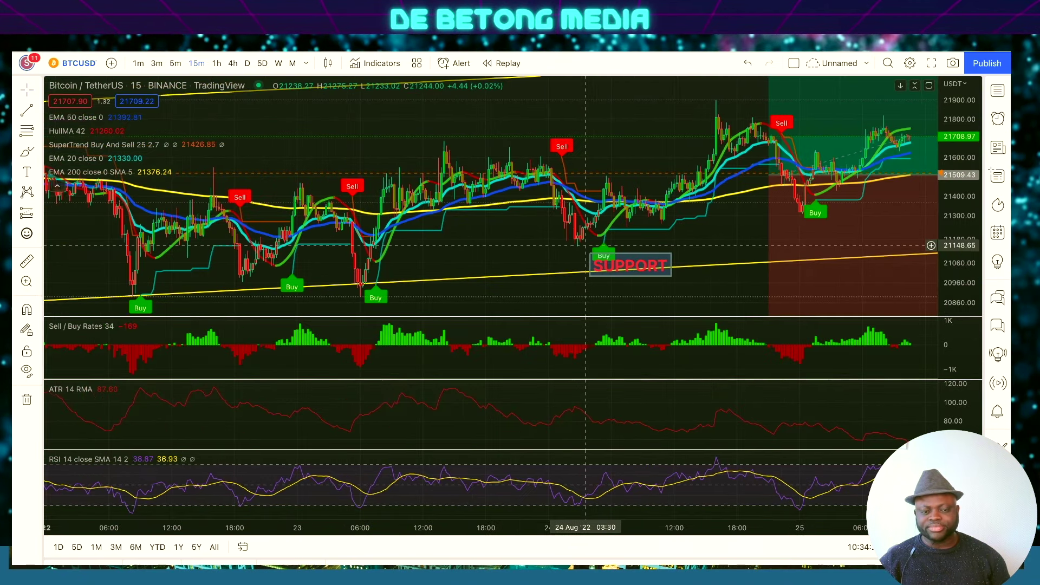
{"action": "scroll", "coordinate": [586, 246], "scroll_direction": "down", "scroll_amount": 5}
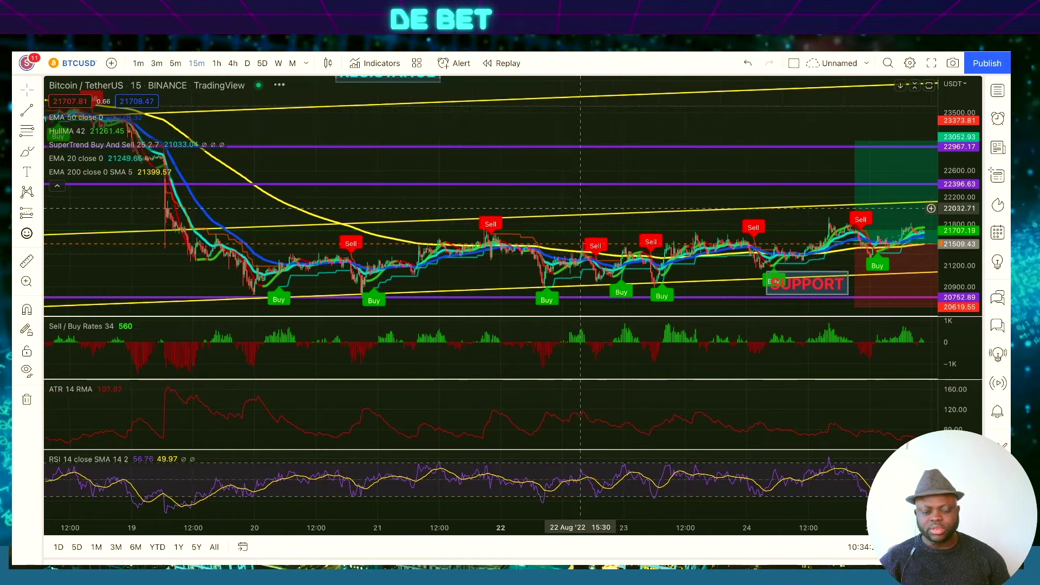
{"action": "scroll", "coordinate": [577, 183], "scroll_direction": "down", "scroll_amount": 4}
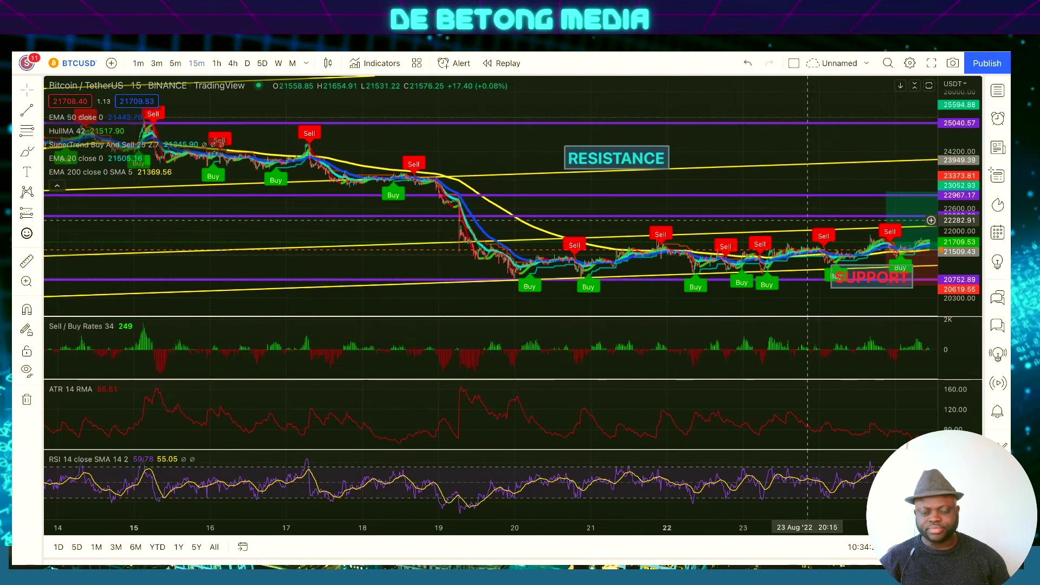
{"action": "left_click_drag", "start_coordinate": [761, 179], "coordinate": [644, 128]}
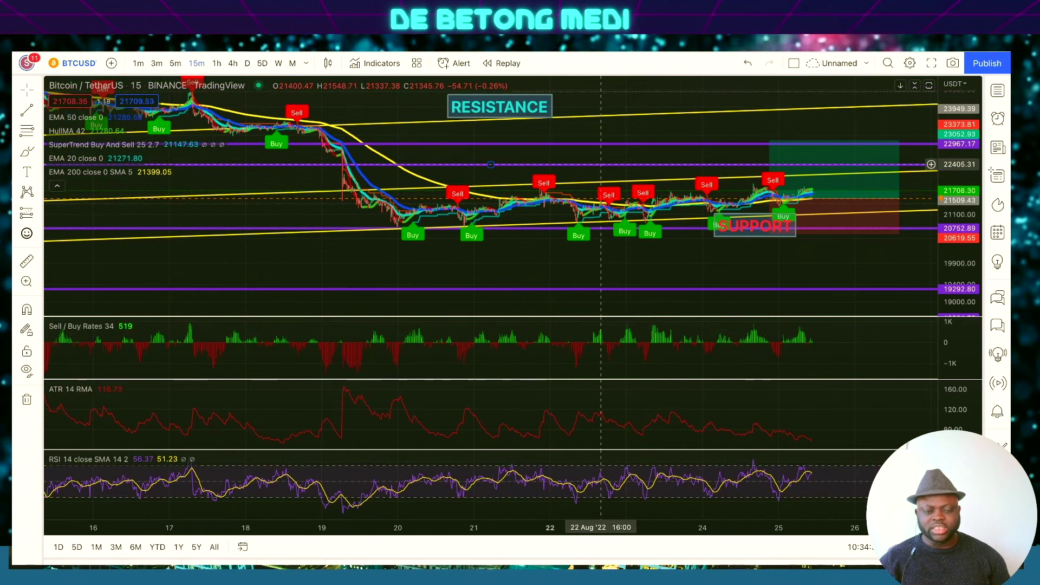
{"action": "scroll", "coordinate": [560, 185], "scroll_direction": "down", "scroll_amount": 2}
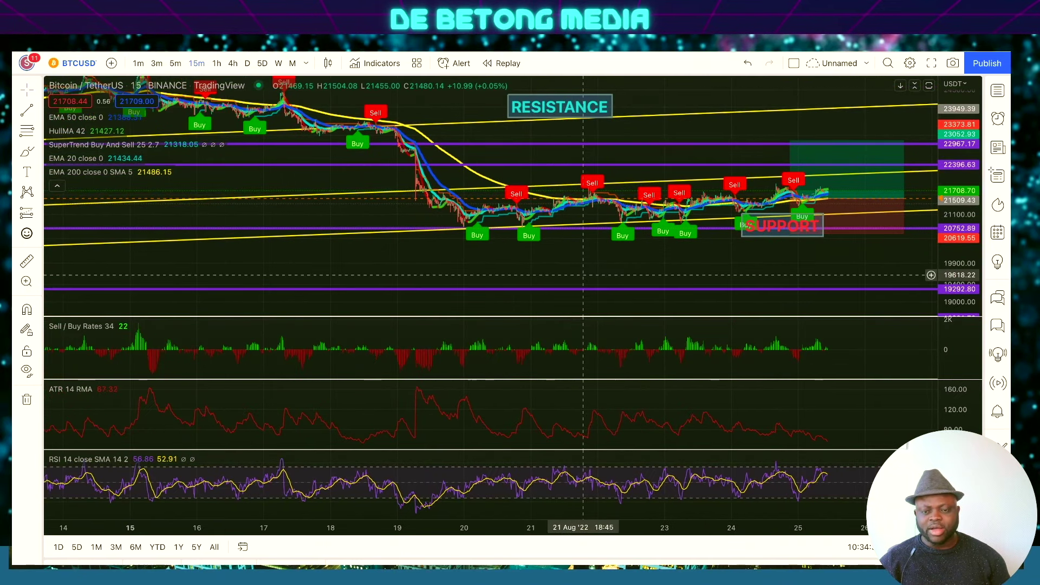
{"action": "scroll", "coordinate": [582, 275], "scroll_direction": "right", "scroll_amount": 2}
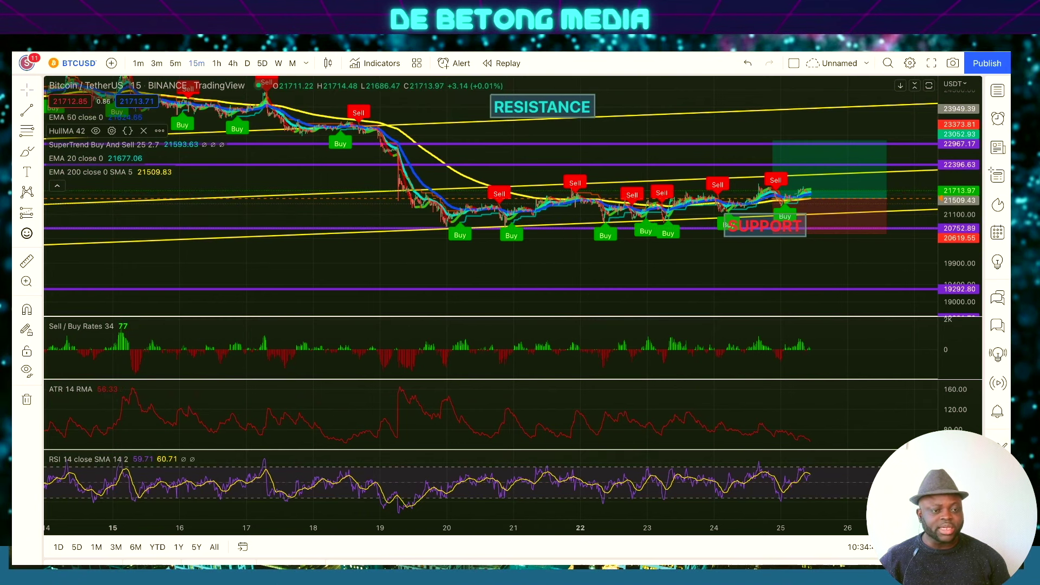
{"action": "left_click", "coordinate": [169, 144]}
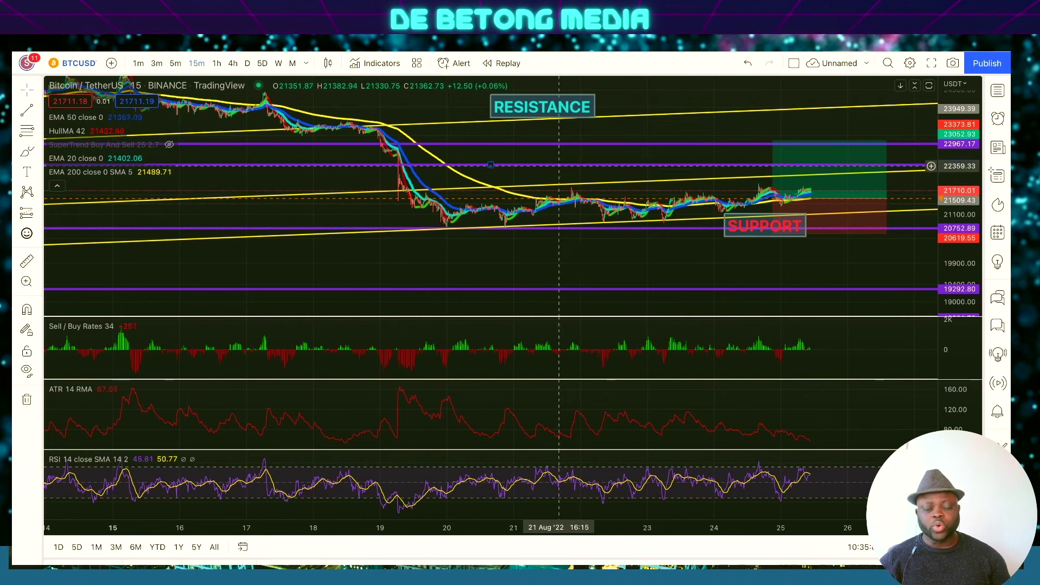
Pan the 15-minute chart toward later dates, leaving space after the latest bars
{"action": "left_click_drag", "start_coordinate": [545, 157], "coordinate": [524, 157]}
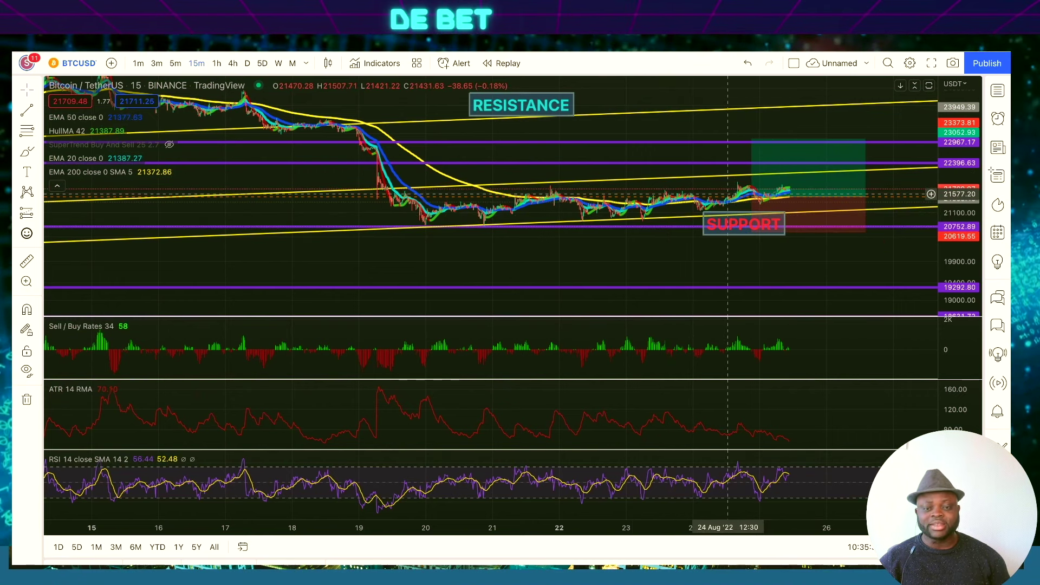
{"action": "left_click_drag", "start_coordinate": [729, 215], "coordinate": [564, 198]}
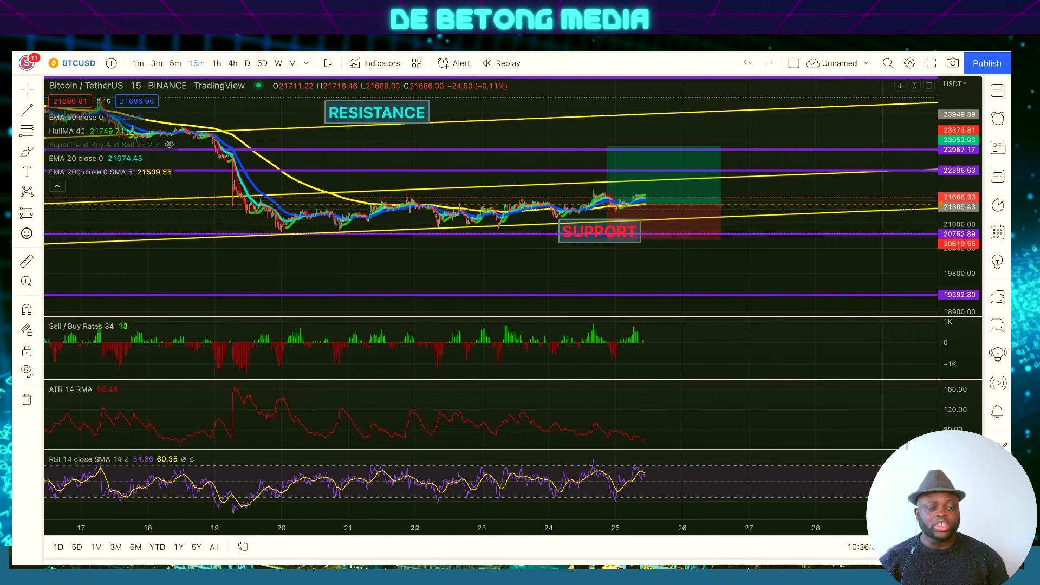
Review the reset daily chart's recent months, then return to the 4h interval
{"action": "left_click", "coordinate": [247, 62]}
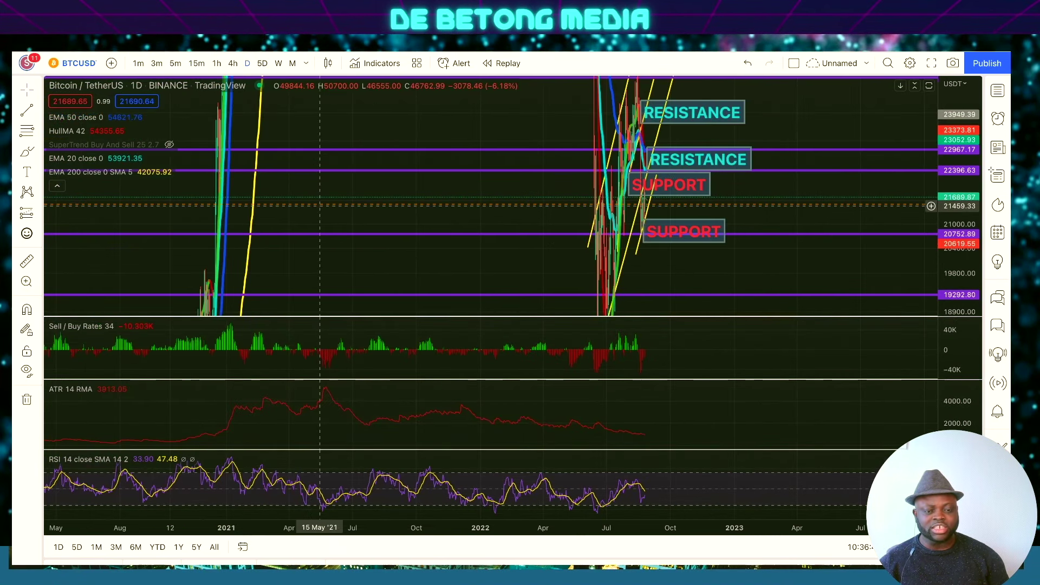
{"action": "right_click", "coordinate": [320, 206]}
{"action": "left_click", "coordinate": [415, 218]}
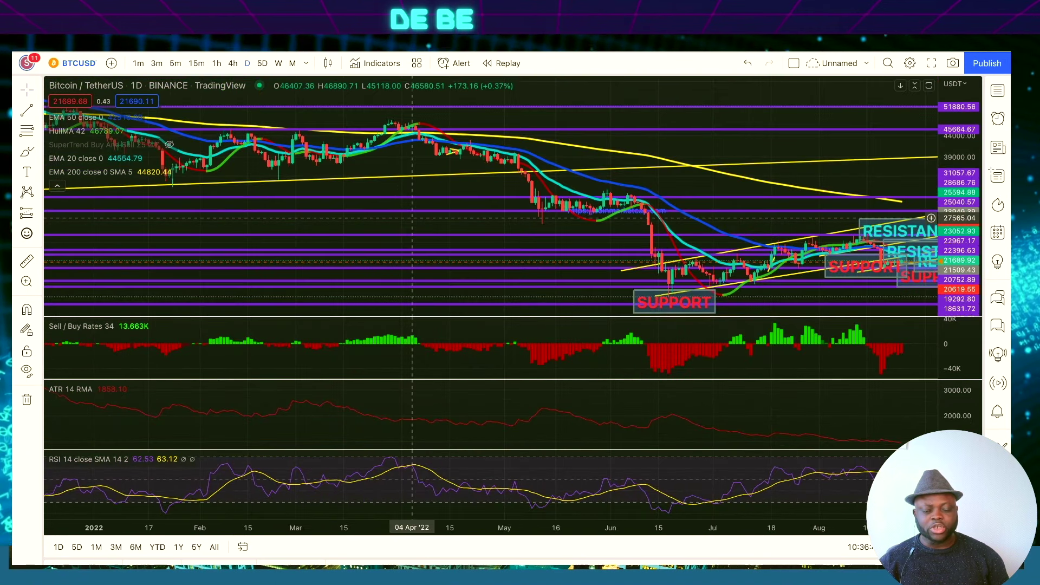
{"action": "left_click_drag", "start_coordinate": [416, 217], "coordinate": [233, 228]}
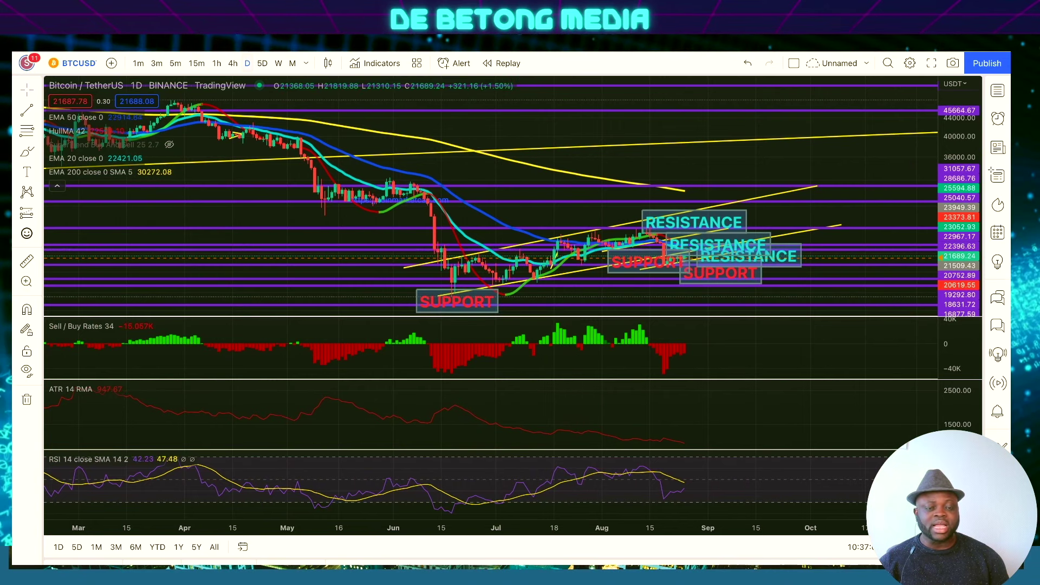
{"action": "left_click", "coordinate": [233, 62]}
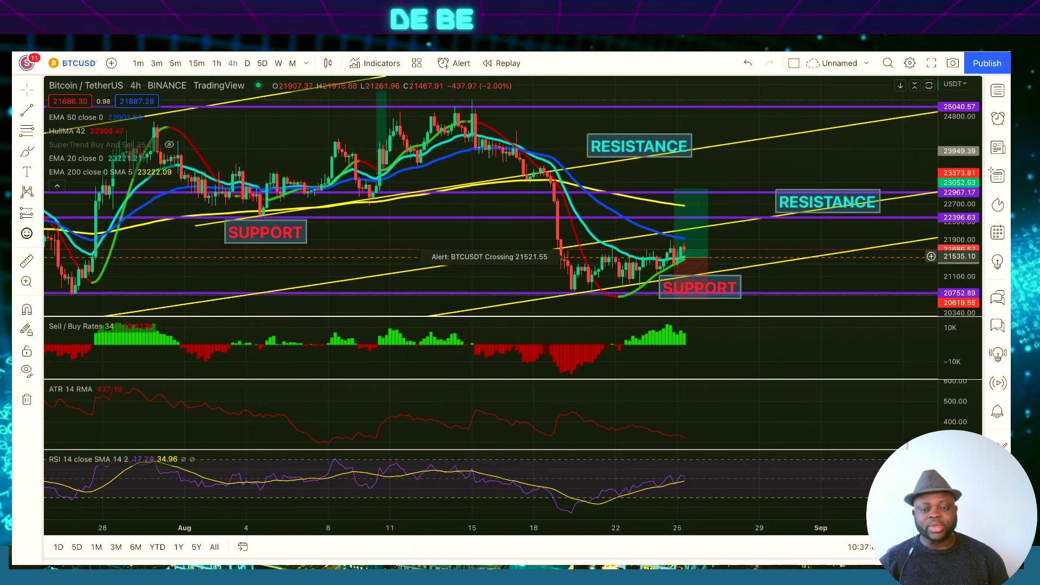
Select the long-position box near 25 Aug to show its 7.18% target and 1.73 risk/reward
{"action": "left_click", "coordinate": [684, 227]}
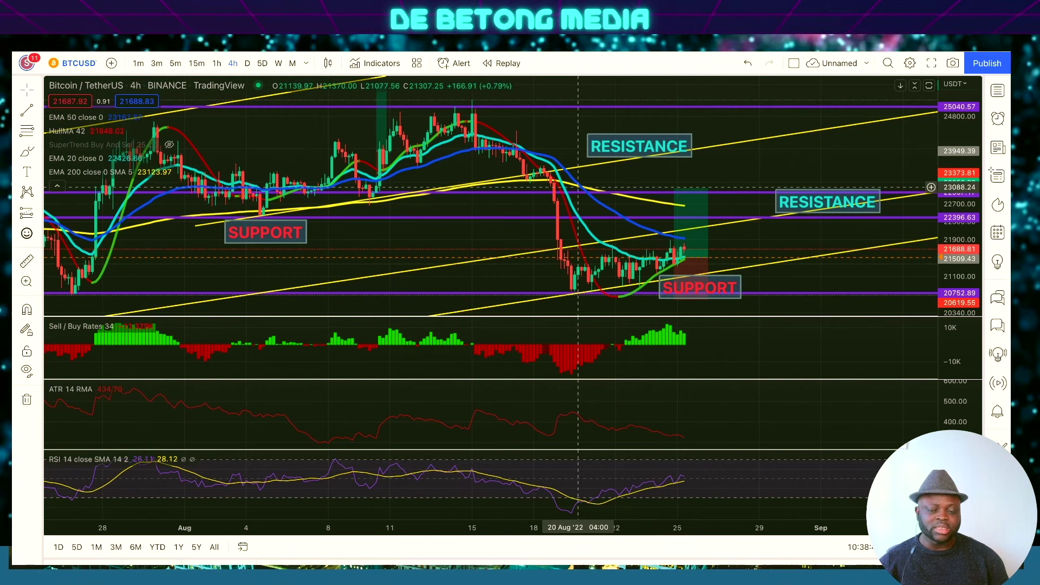
{"action": "mouse_move", "coordinate": [677, 247]}
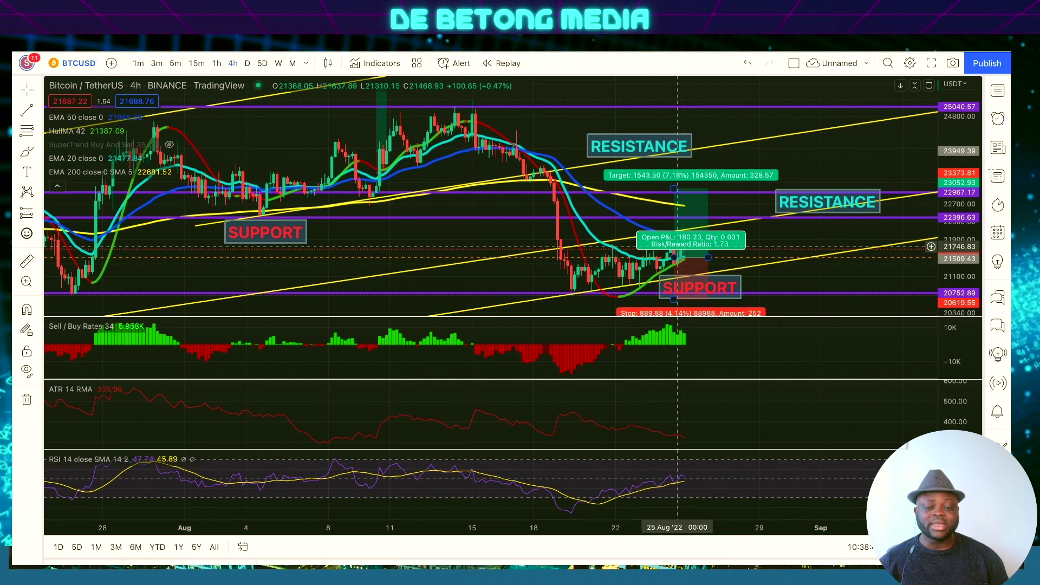